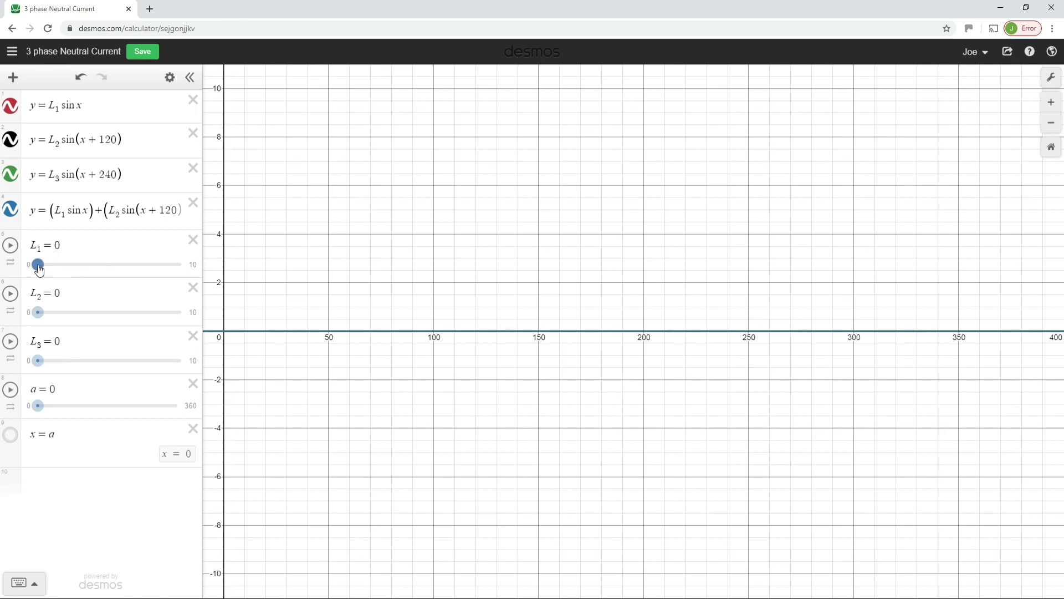
# - Set L1 to 10 and pin the sine wave's maximum at (90, 10)
pyautogui.moveTo(39, 270); pyautogui.dragTo(189, 264)
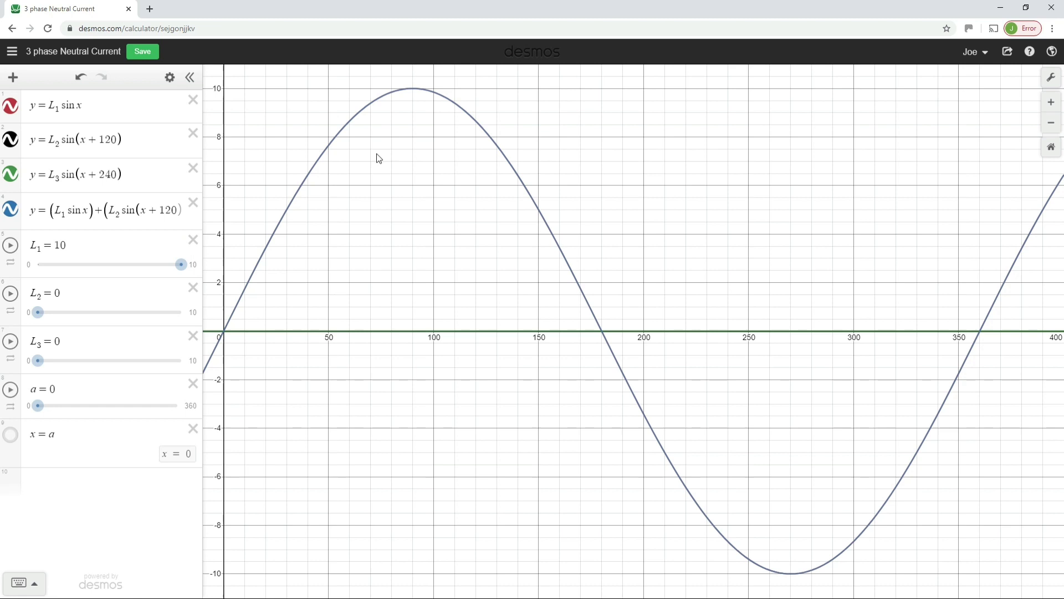
pyautogui.click(425, 95)
pyautogui.click(413, 89)
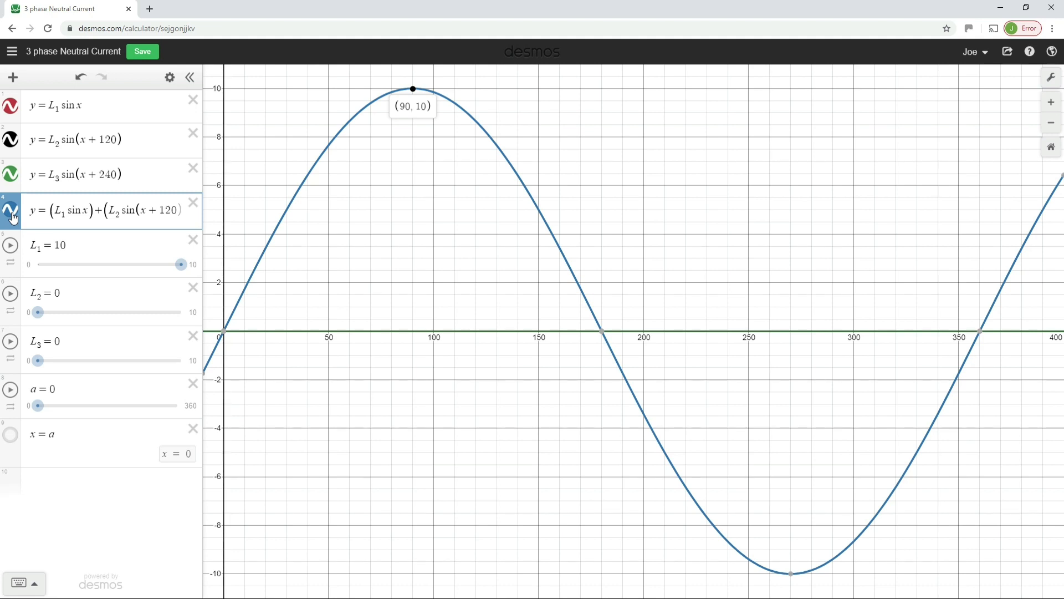
pyautogui.click(10, 210)
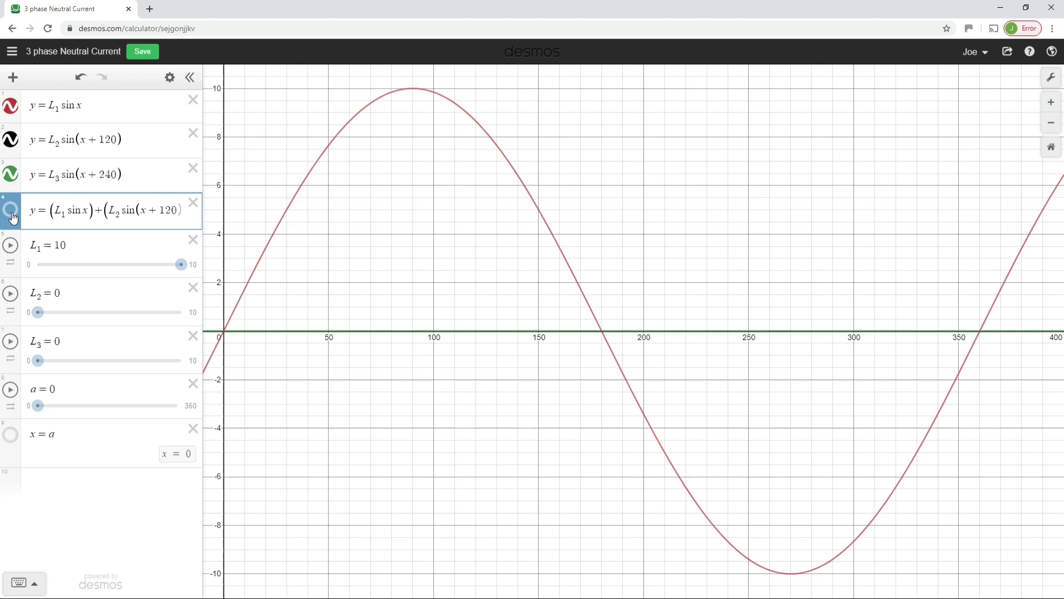
pyautogui.click(11, 211)
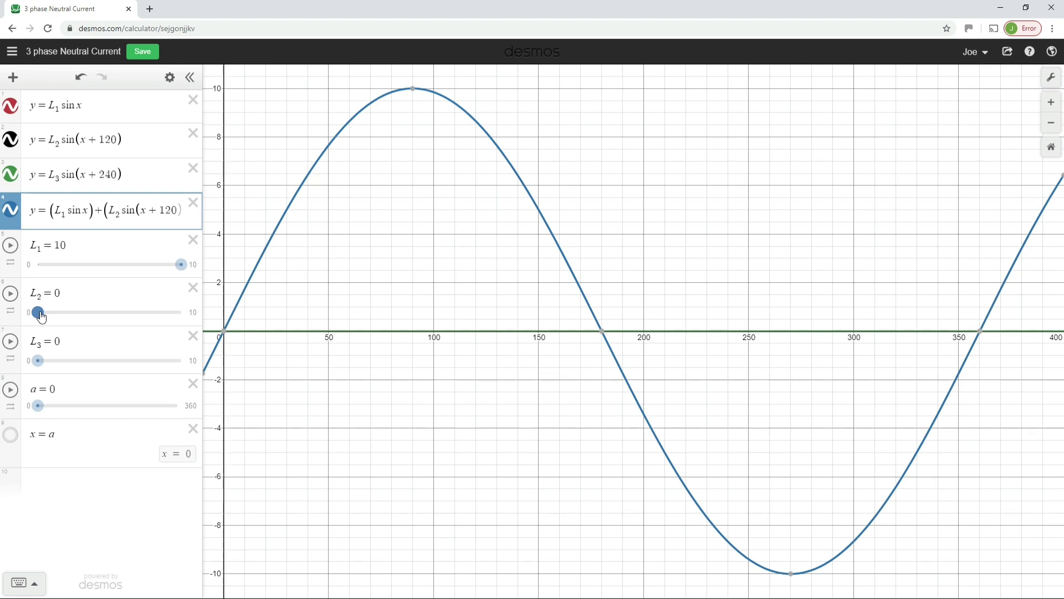
# - Raise the L2 amplitude slider from 0 to 3.75
pyautogui.moveTo(38, 315); pyautogui.dragTo(37, 323)
pyautogui.moveTo(40, 316); pyautogui.dragTo(95, 313)
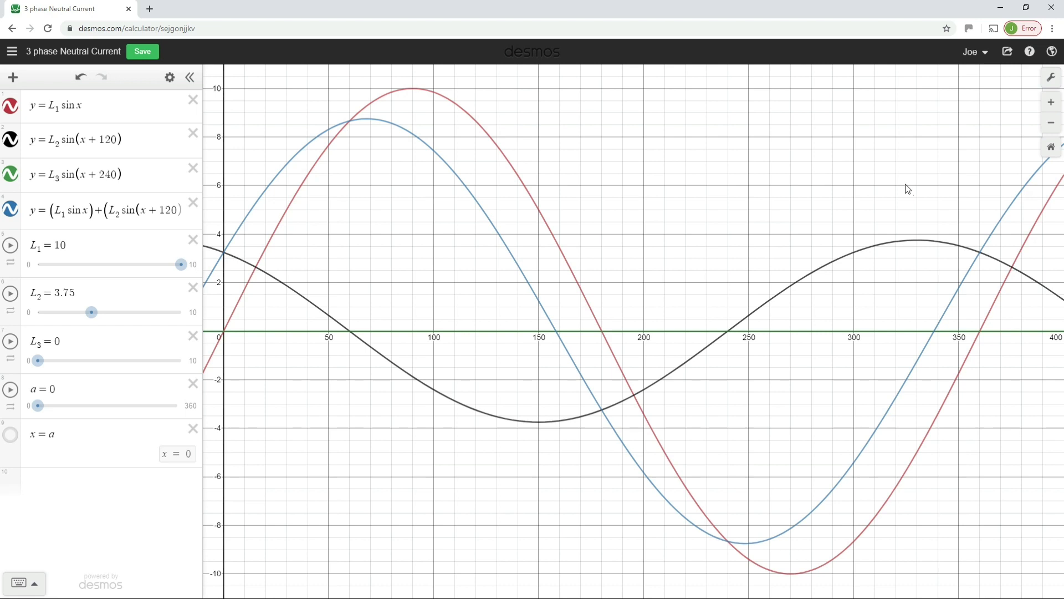
# - Pin the L2 peak at (330, 3.75) and the sum curve's peak at (68.213, 8.75)
pyautogui.click(921, 244)
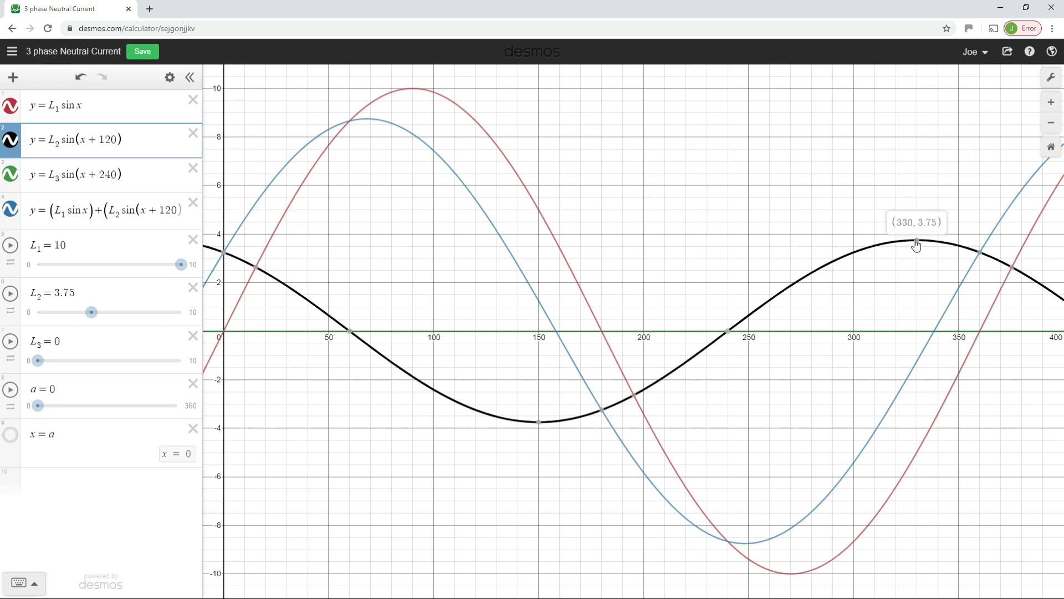
pyautogui.click(919, 241)
pyautogui.click(368, 120)
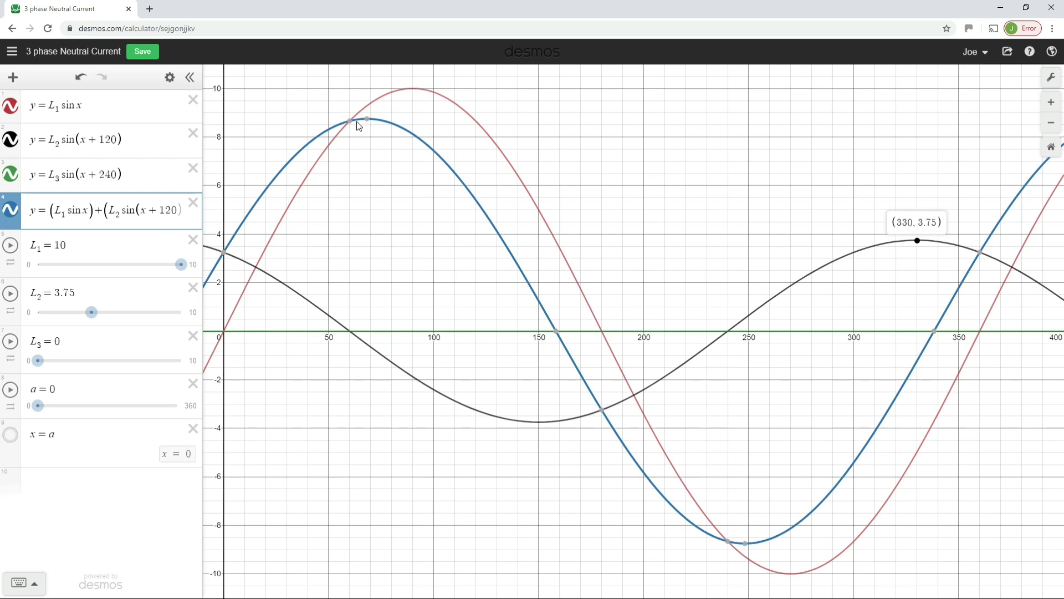
pyautogui.click(367, 120)
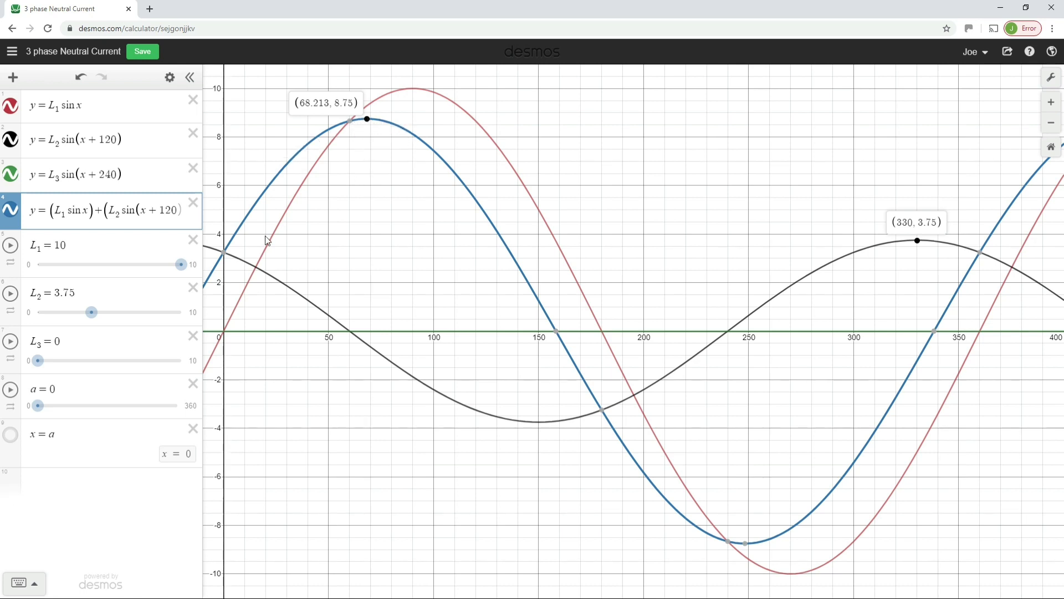
# - Show the x = a line, read the curve values at x = 33, then move it to x = 60
pyautogui.click(14, 440)
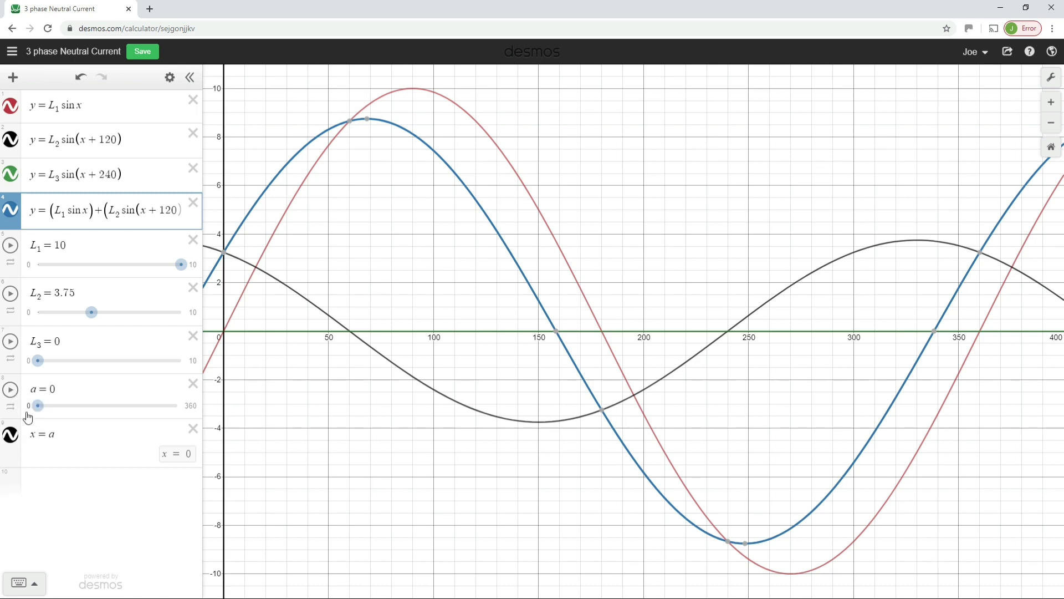
pyautogui.moveTo(38, 410); pyautogui.dragTo(51, 407)
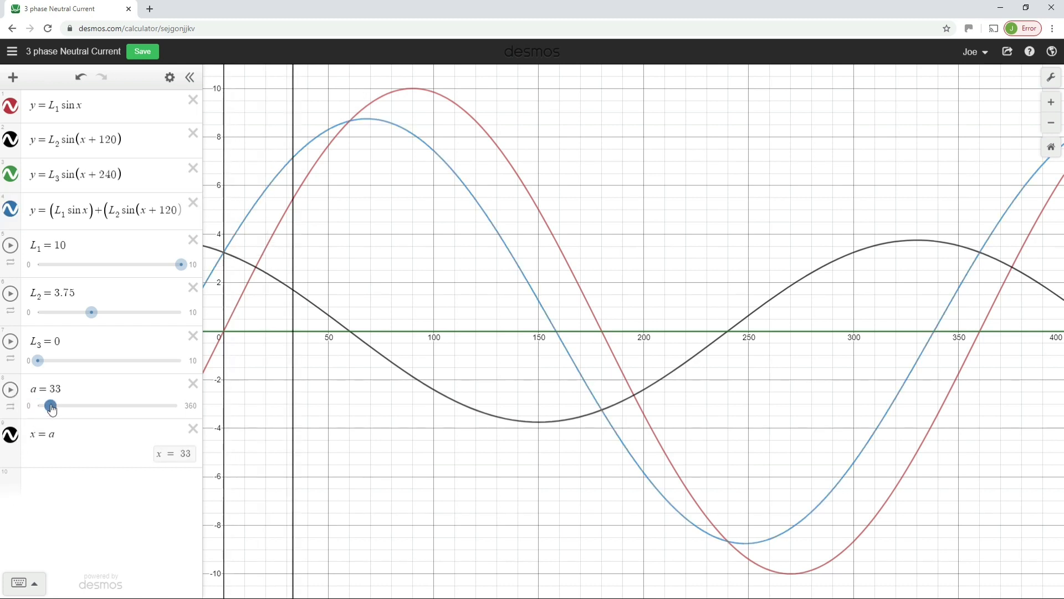
pyautogui.click(298, 295)
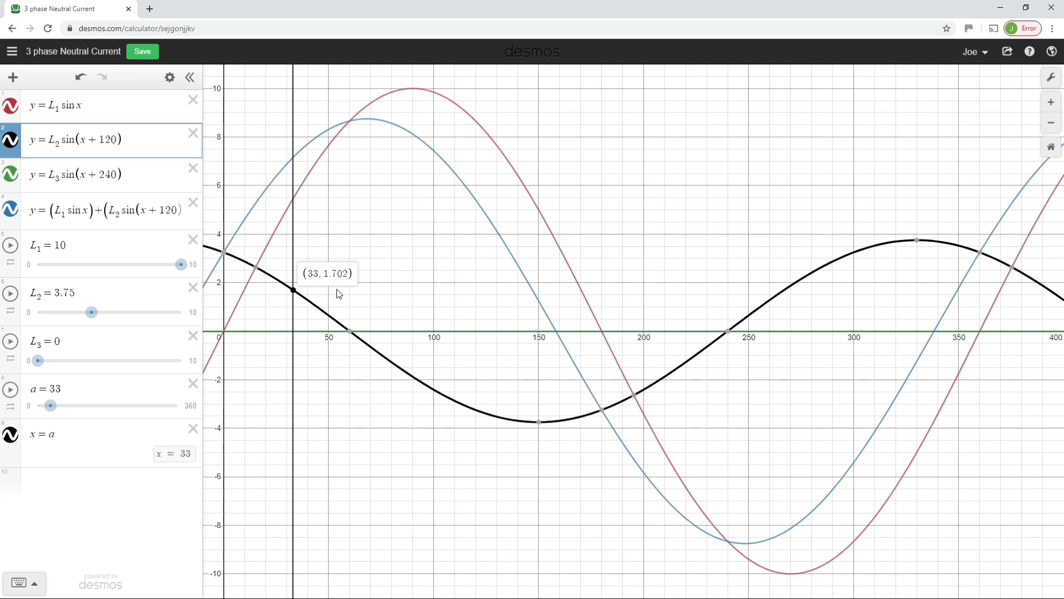
pyautogui.click(295, 199)
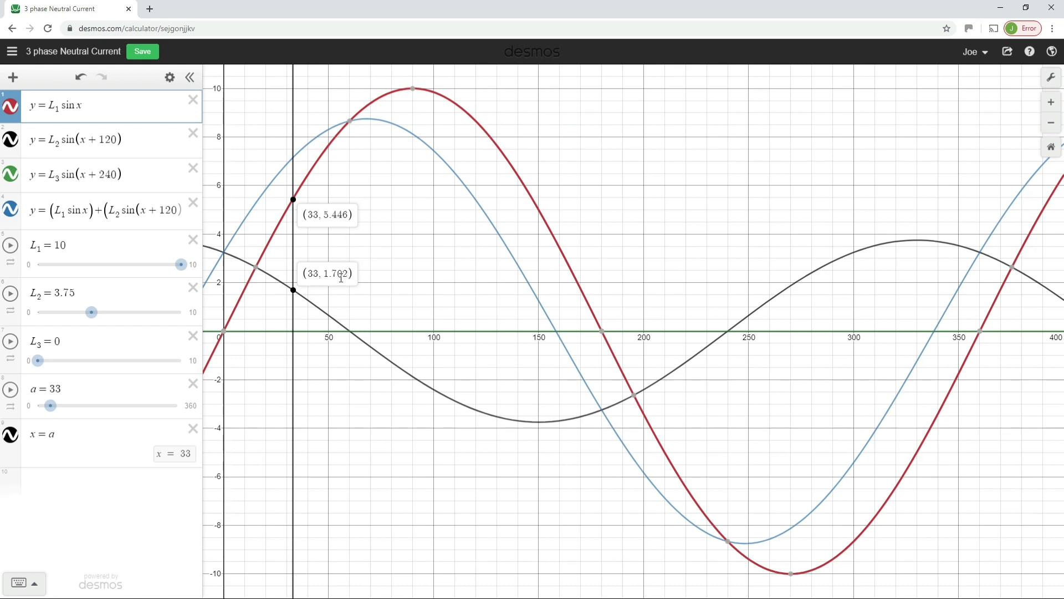
pyautogui.click(295, 163)
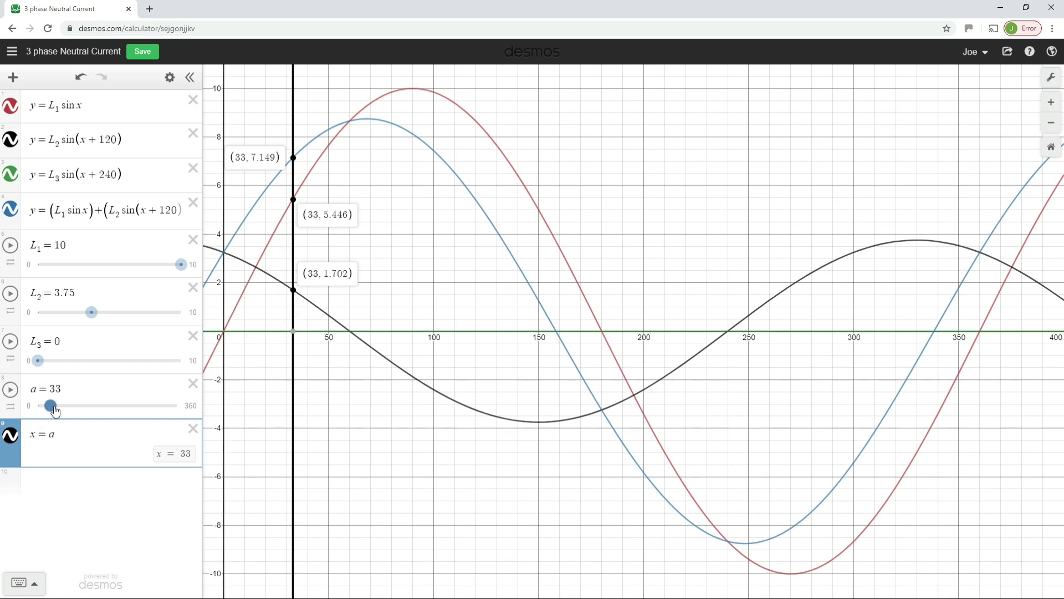
pyautogui.moveTo(50, 405)
pyautogui.mouseDown()
pyautogui.moveTo(62, 408)
pyautogui.moveTo(66, 394)
pyautogui.mouseUp()
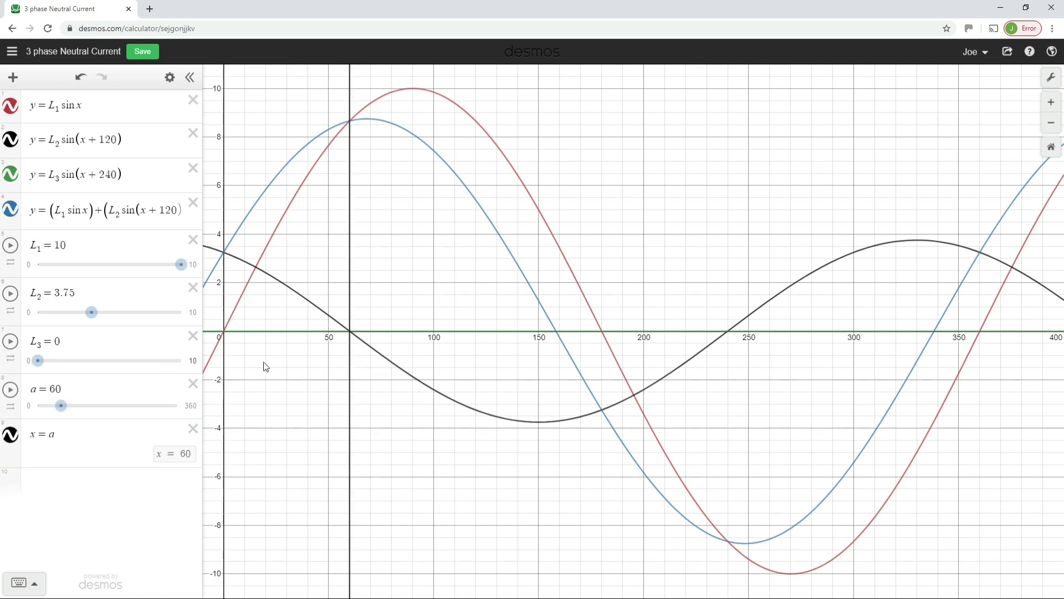
# - Pin (60, 0) and (60, 8.66) on the x = 60 line, then hide the x = a line
pyautogui.click(354, 355)
pyautogui.click(350, 333)
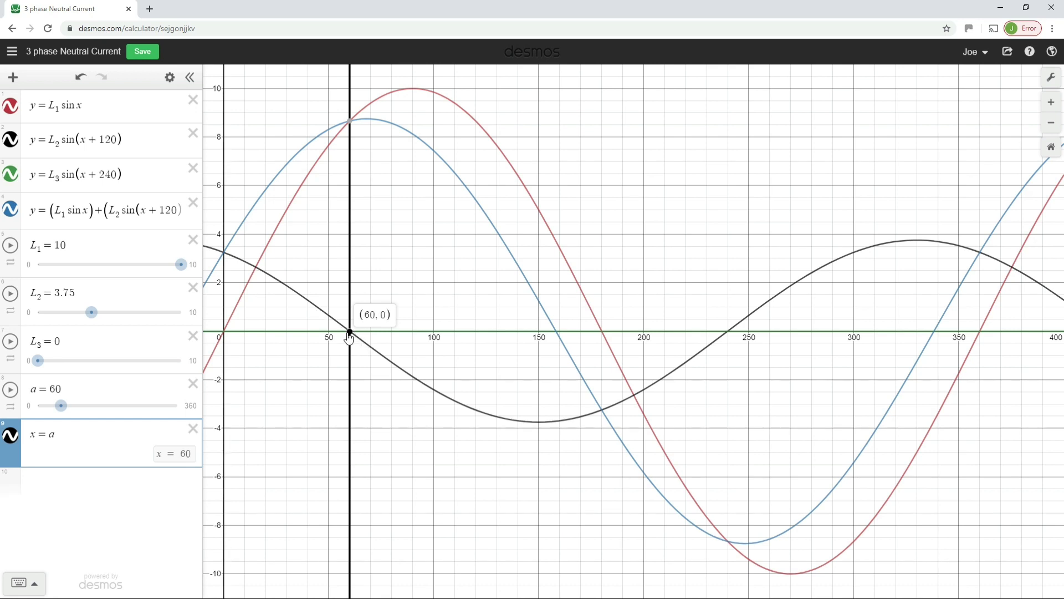
pyautogui.click(350, 122)
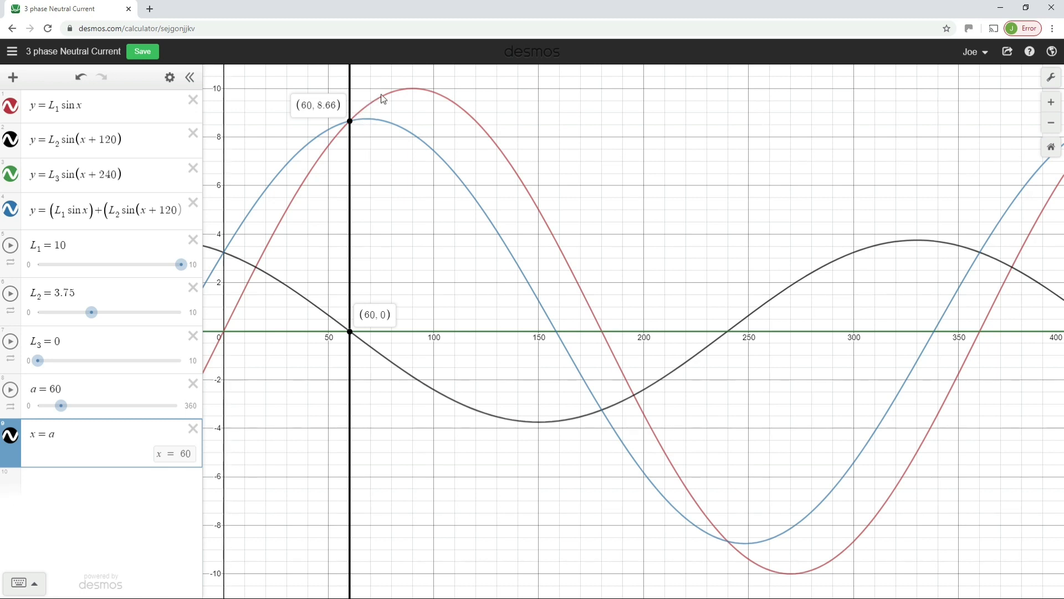
pyautogui.click(368, 119)
pyautogui.click(363, 120)
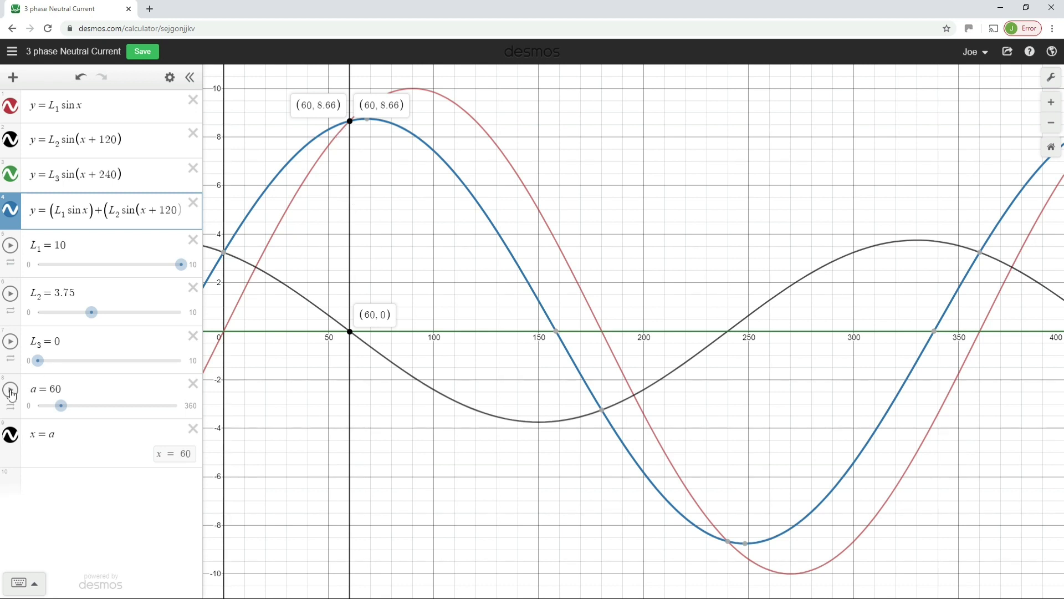
pyautogui.click(13, 437)
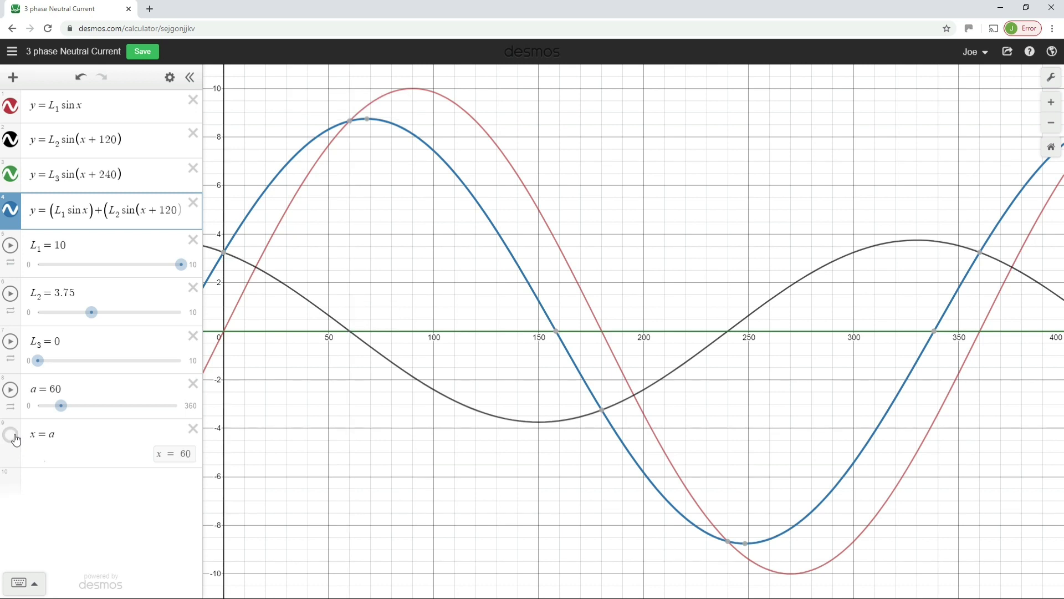
# - Raise the L2 amplitude from 3.75 to 10
pyautogui.click(91, 314)
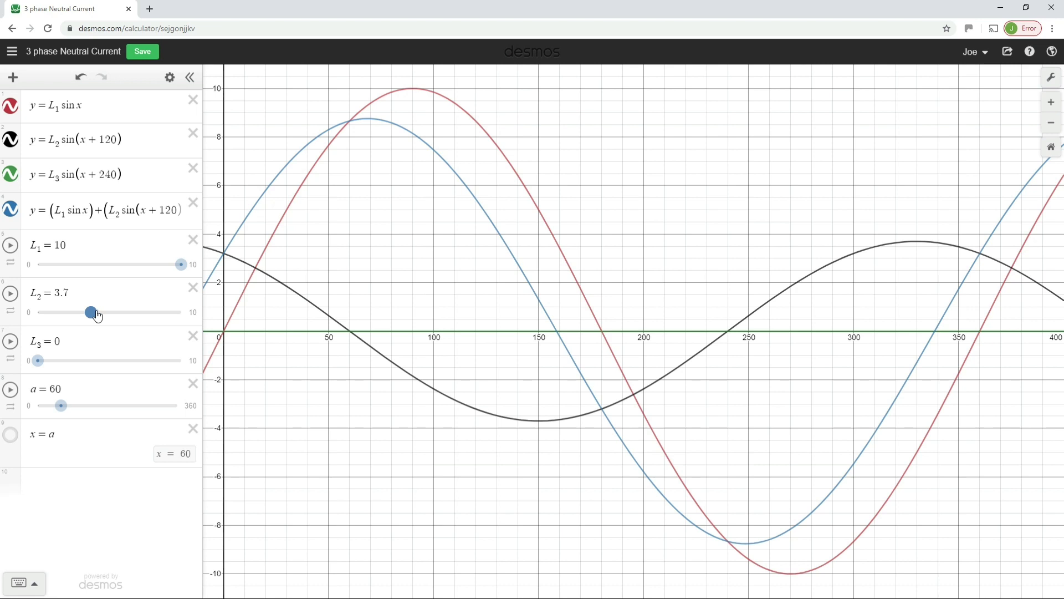
pyautogui.moveTo(97, 315); pyautogui.dragTo(201, 310)
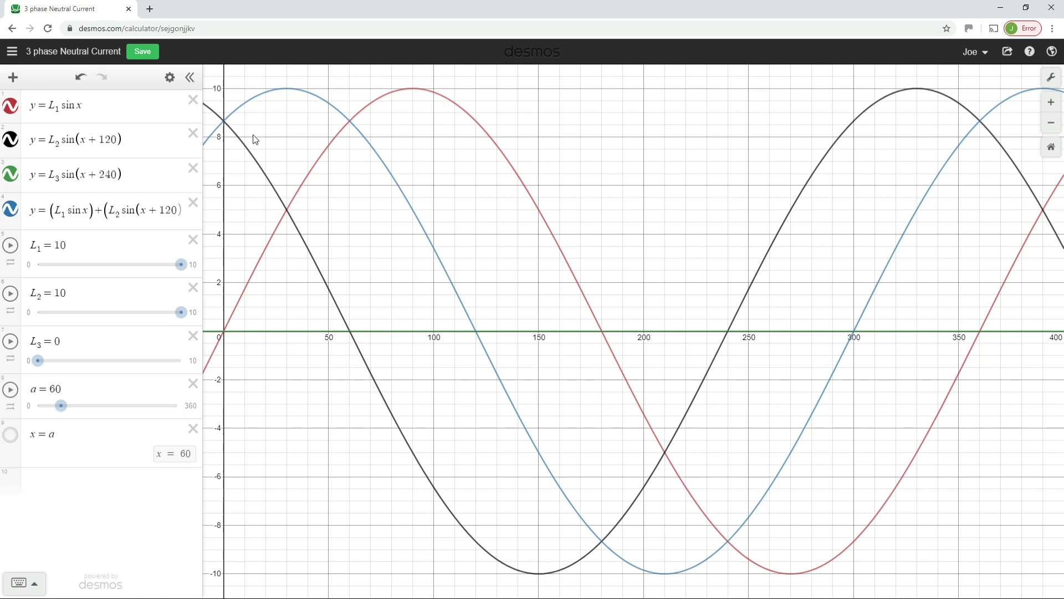
pyautogui.click(287, 92)
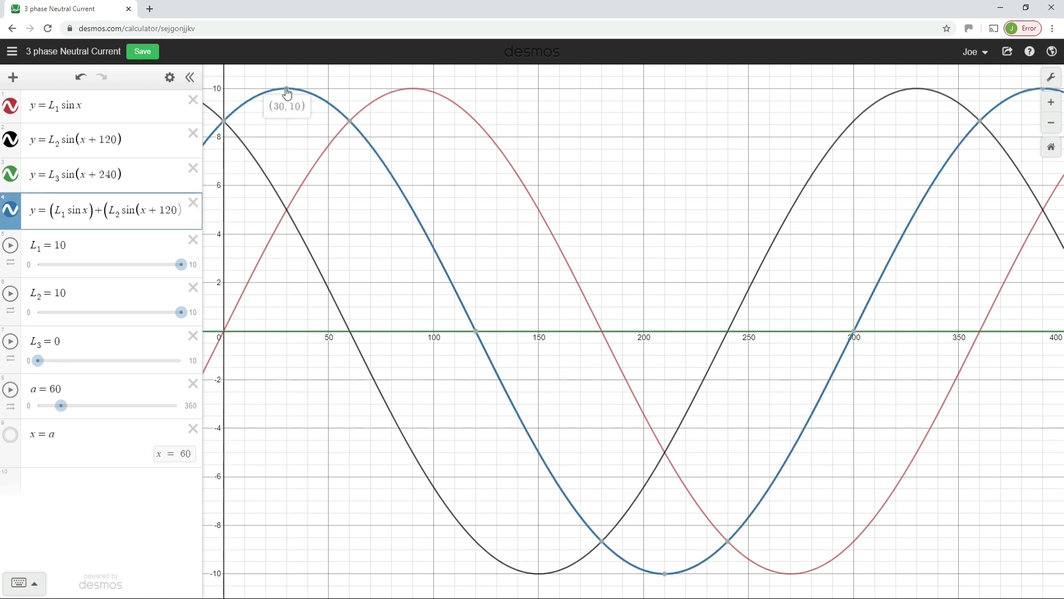
pyautogui.click(287, 90)
pyautogui.click(418, 95)
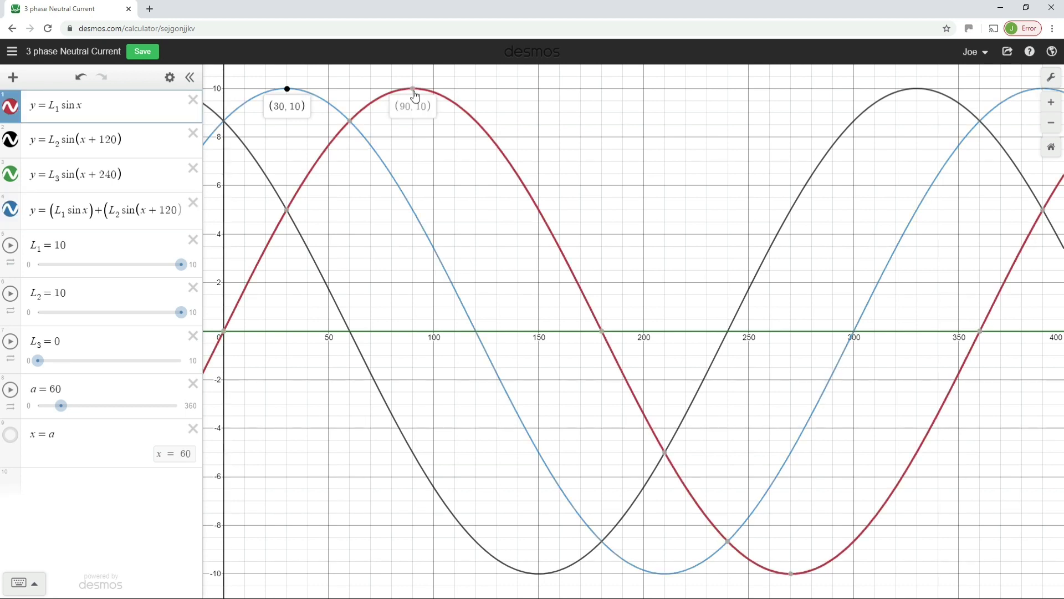
pyautogui.click(413, 90)
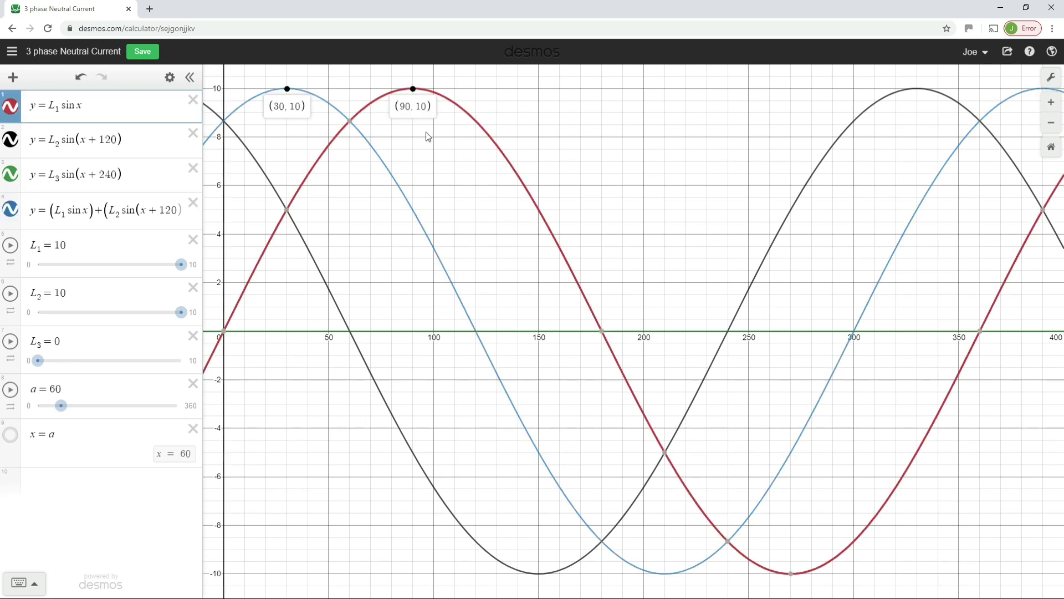
pyautogui.click(917, 90)
pyautogui.click(918, 90)
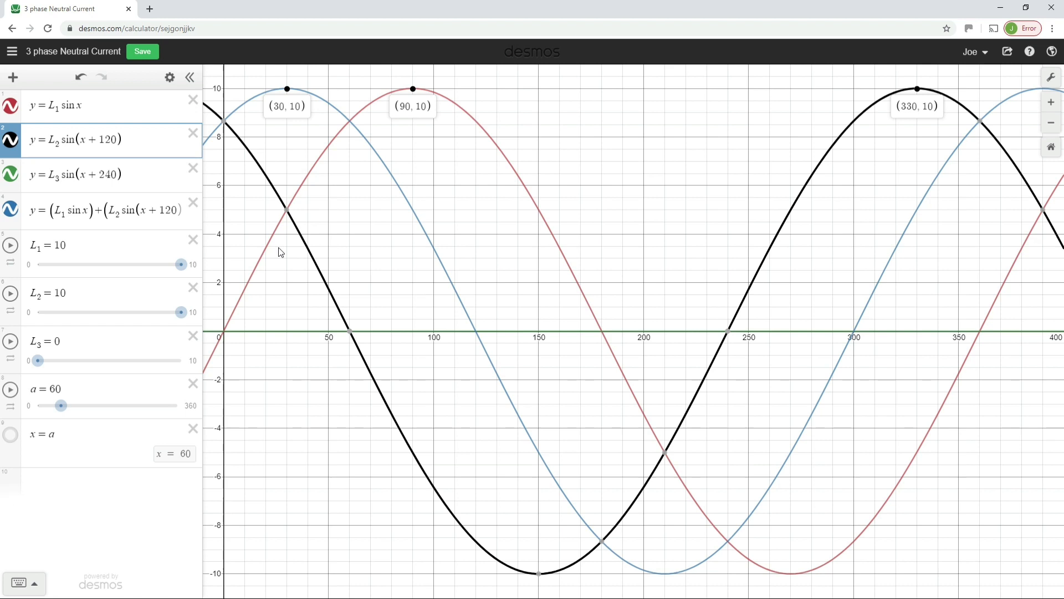
pyautogui.click(37, 362)
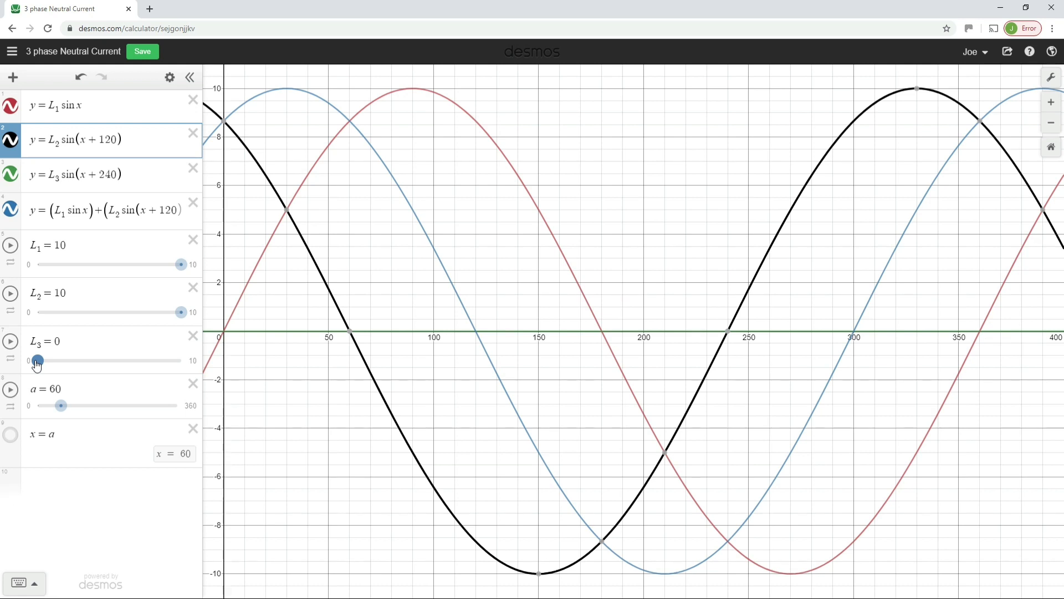
# - Check the sum curve's peak, then raise the L3 amplitude from 0 to 6
pyautogui.click(286, 91)
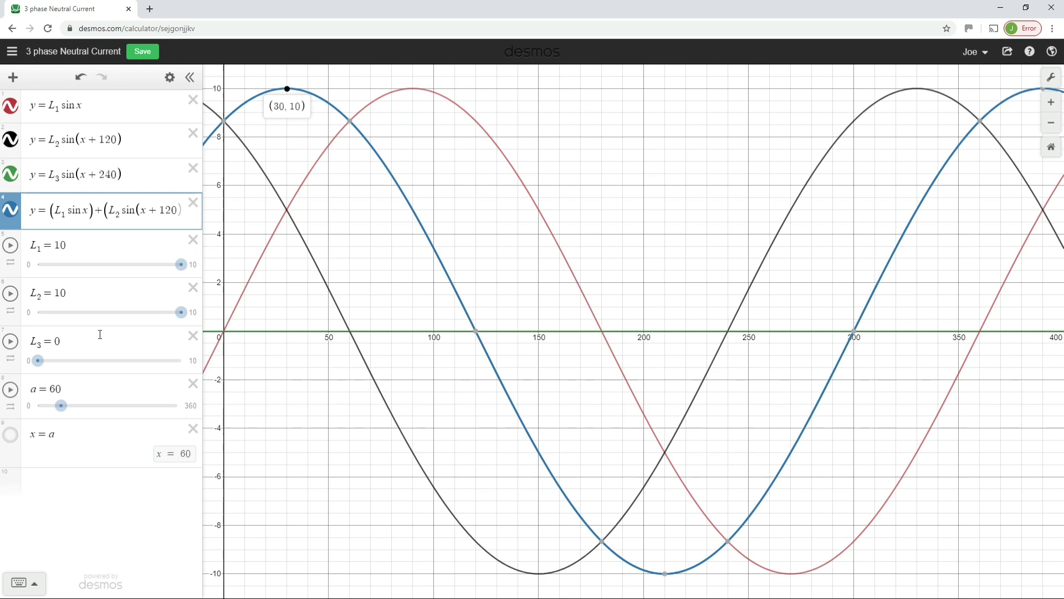
pyautogui.click(38, 368)
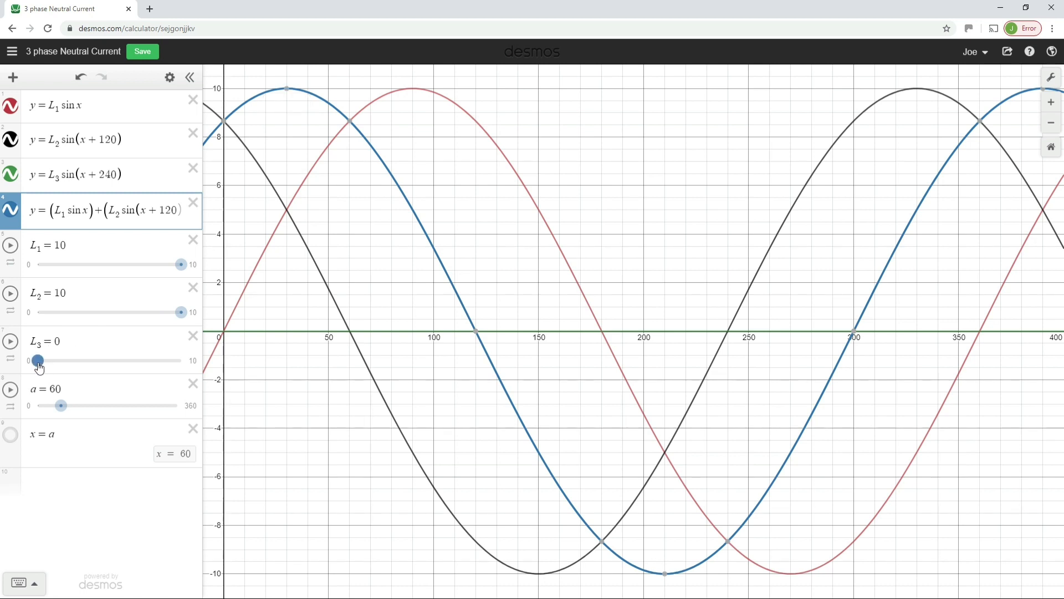
pyautogui.moveTo(39, 368); pyautogui.dragTo(124, 360)
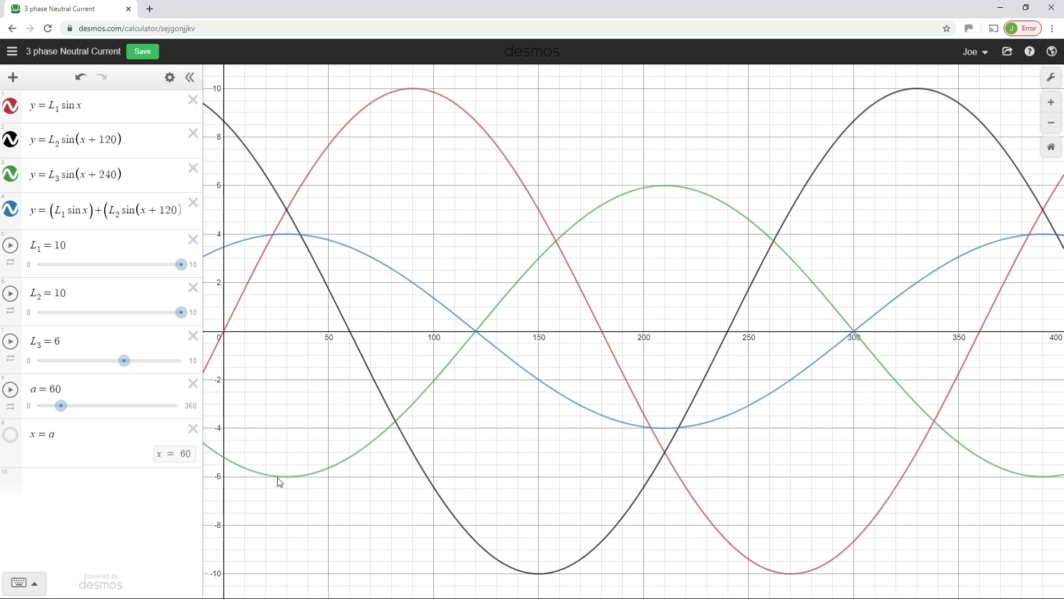
# - Show the x = a line at 30 and pin the values (30, 5), (30, 4) and (30, −6)
pyautogui.click(286, 235)
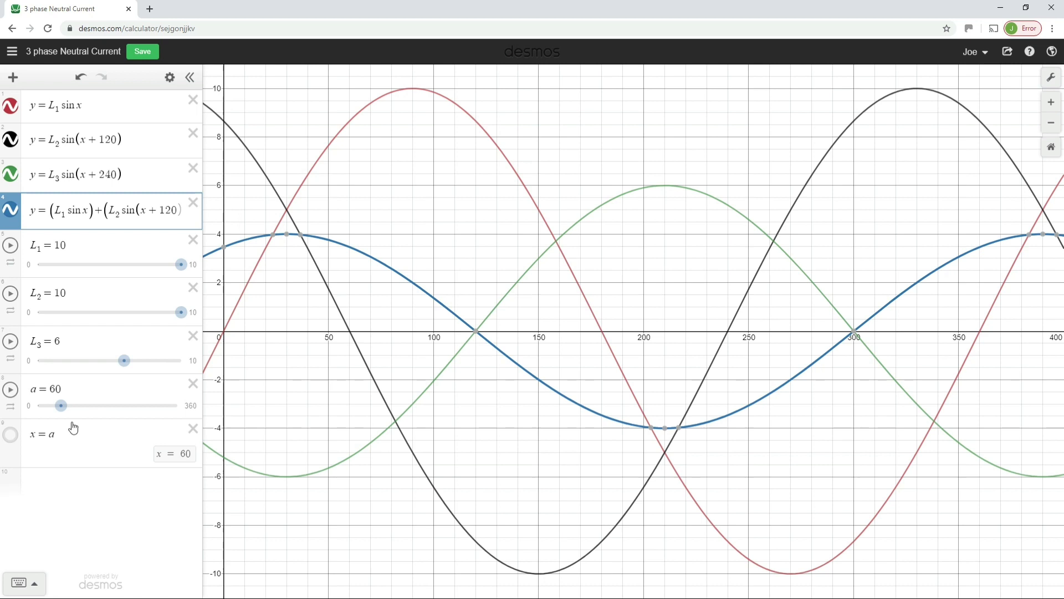
pyautogui.click(10, 435)
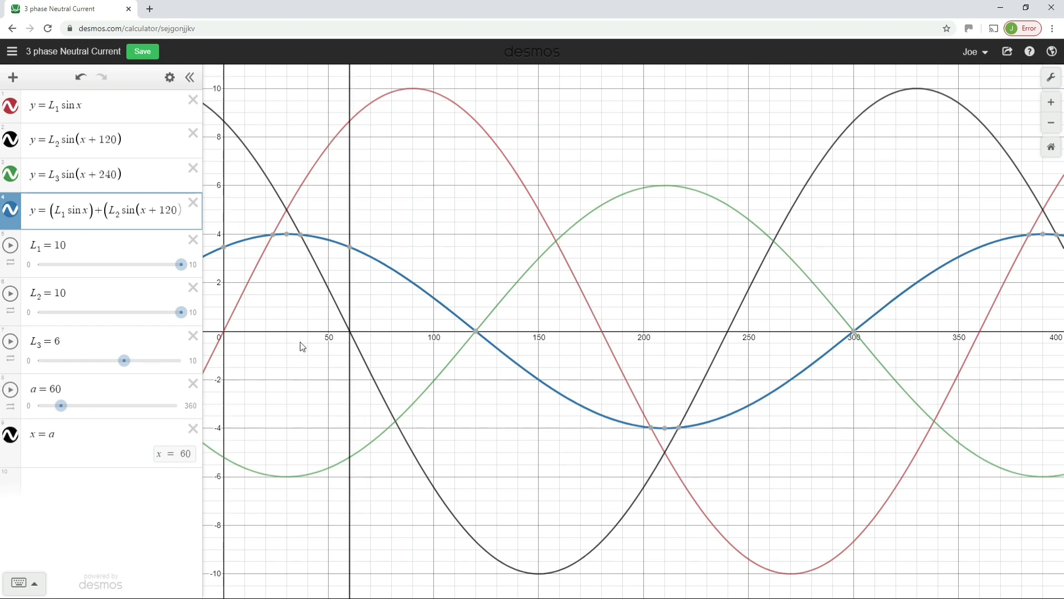
pyautogui.moveTo(61, 405); pyautogui.dragTo(53, 410)
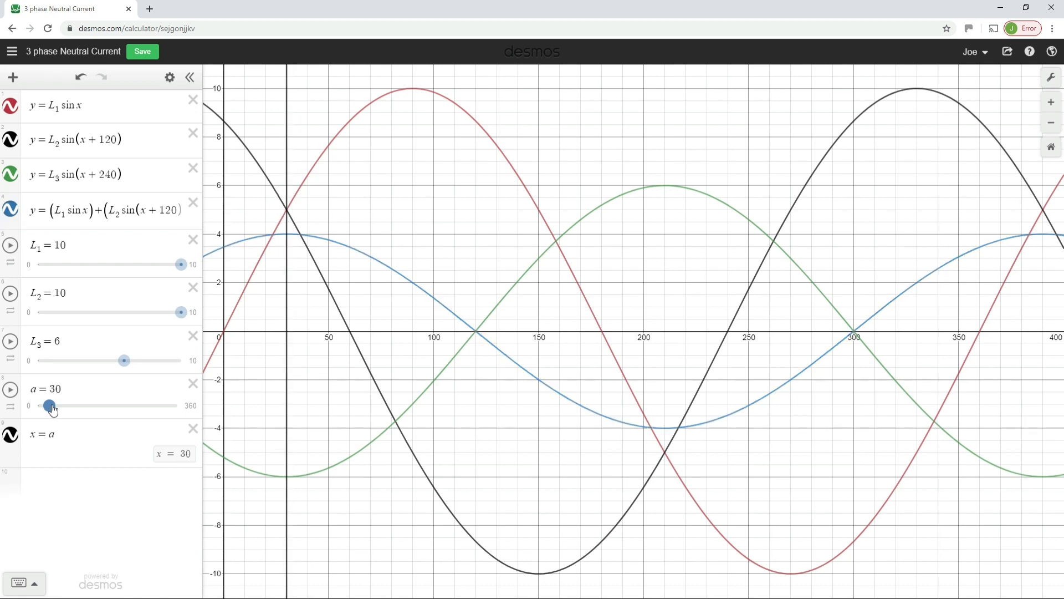
pyautogui.click(291, 236)
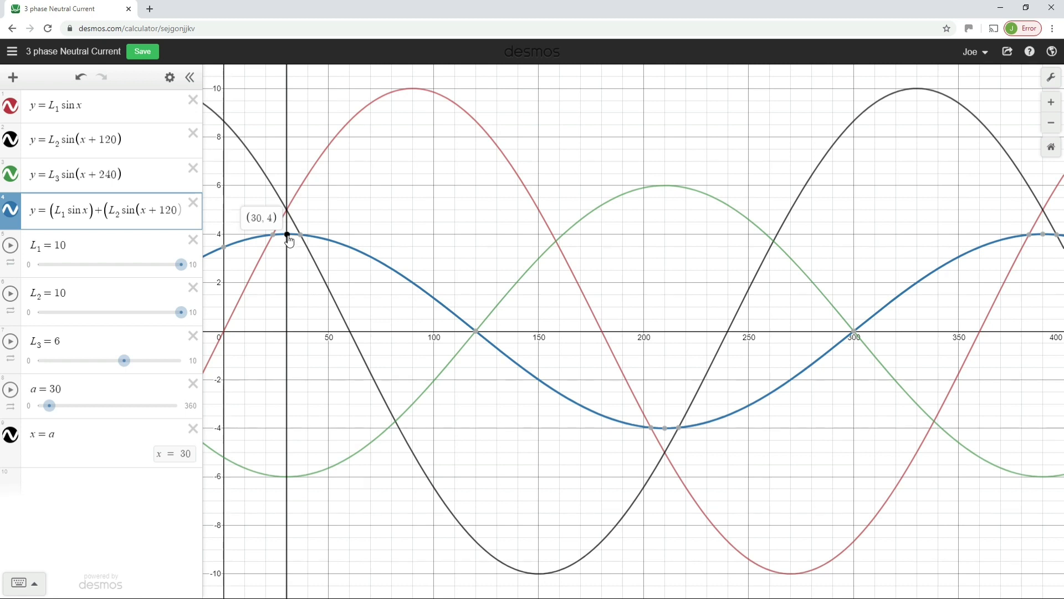
pyautogui.click(306, 475)
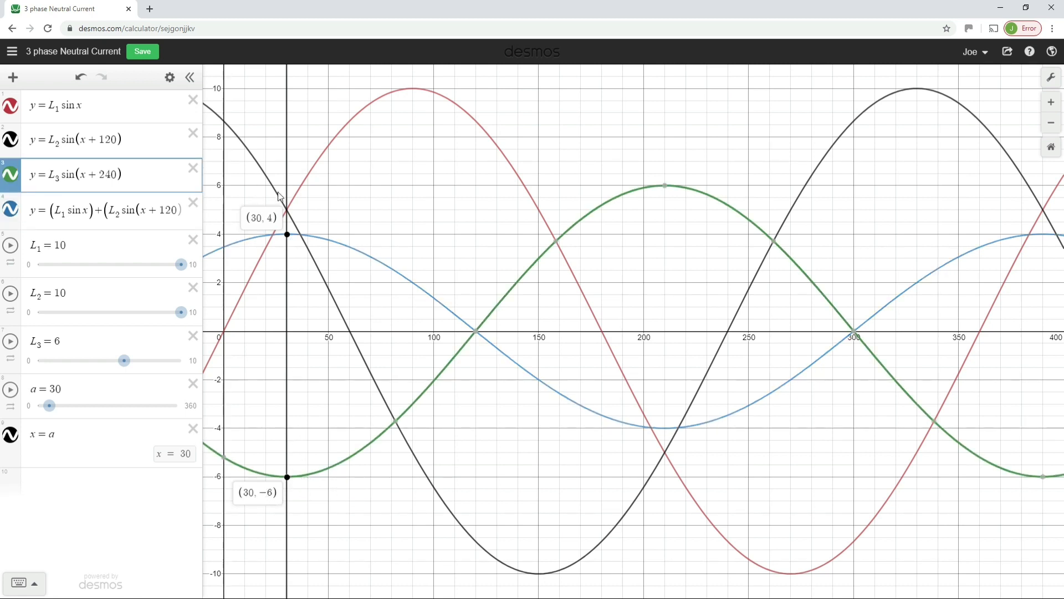
pyautogui.click(288, 211)
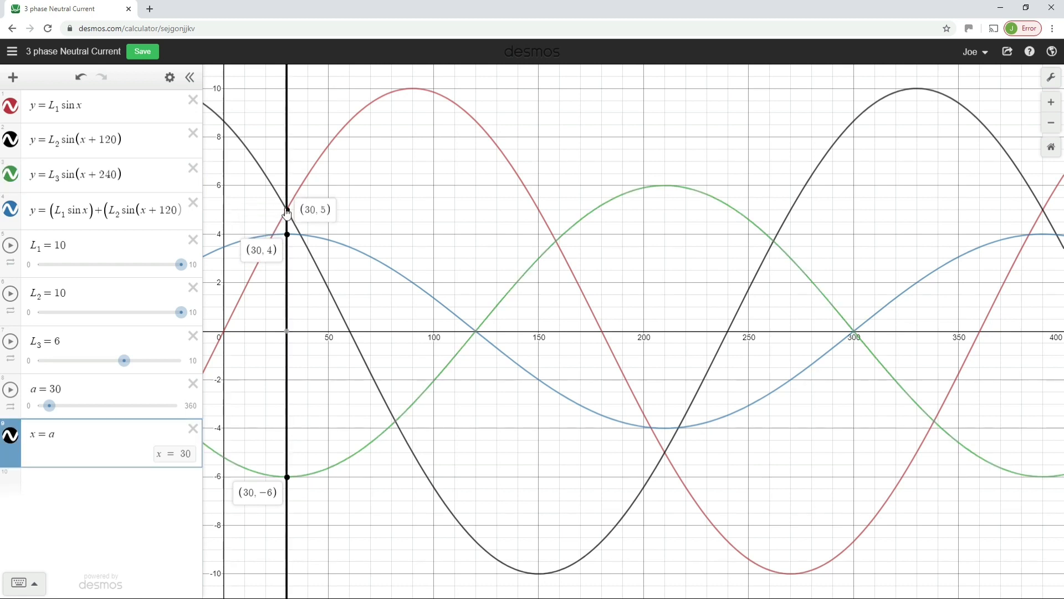
pyautogui.click(287, 210)
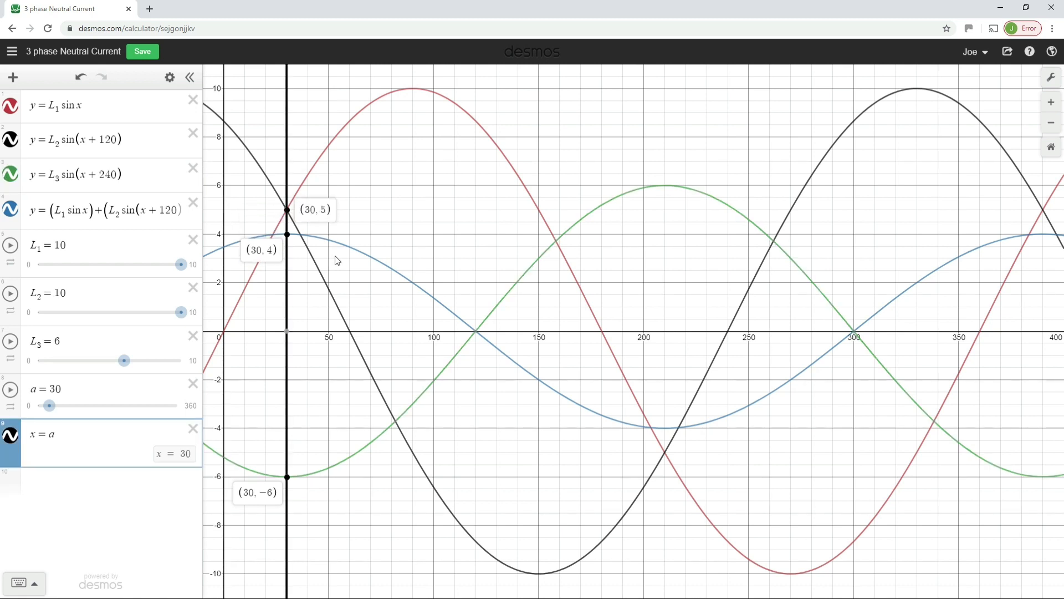
pyautogui.click(304, 184)
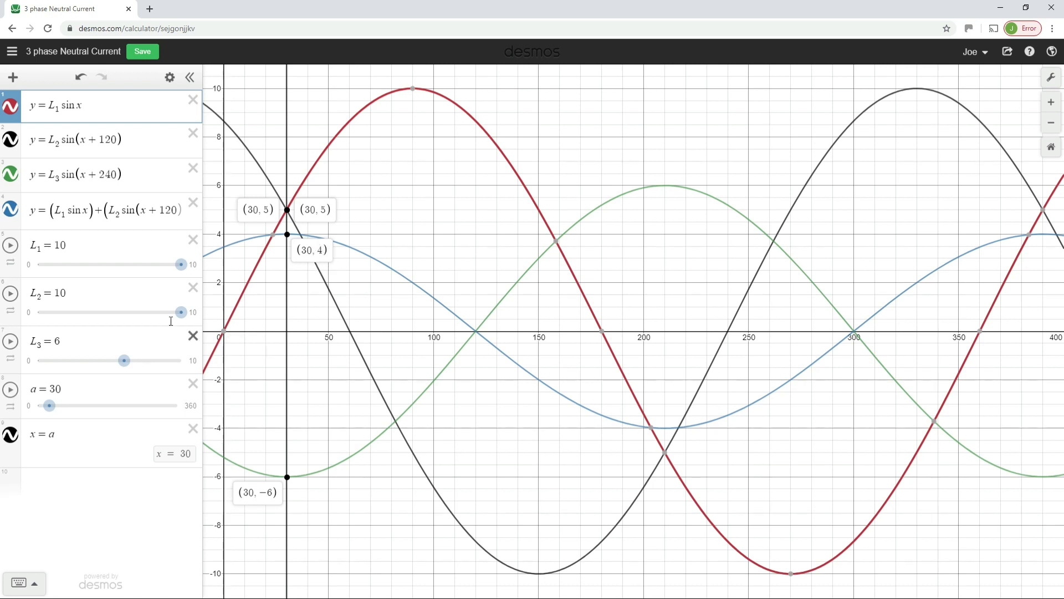
# - Clear the pinned points and raise the L3 amplitude from 6 to 10
pyautogui.click(124, 361)
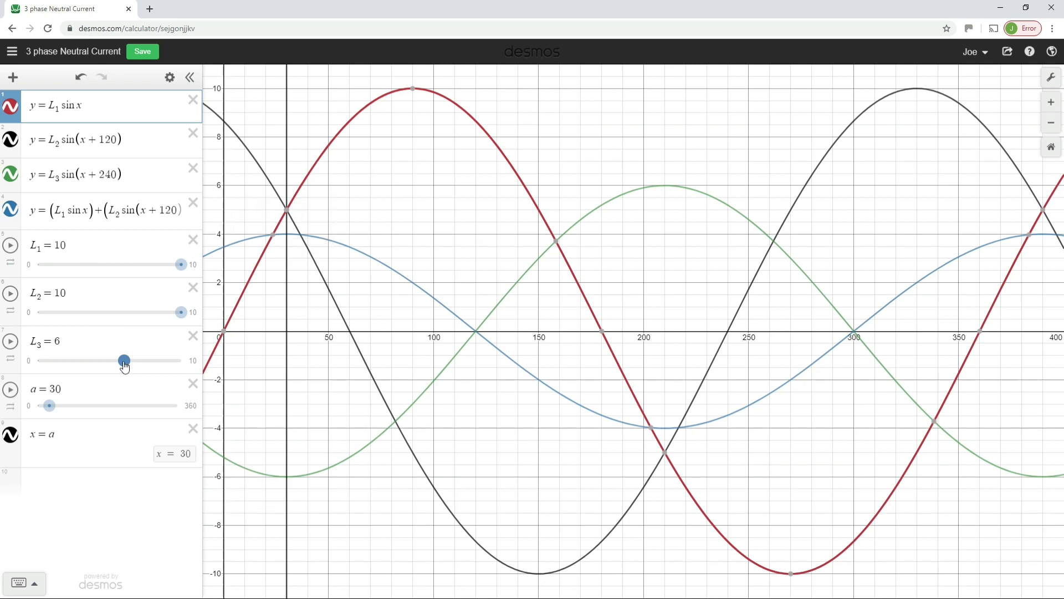
pyautogui.moveTo(124, 364); pyautogui.dragTo(202, 367)
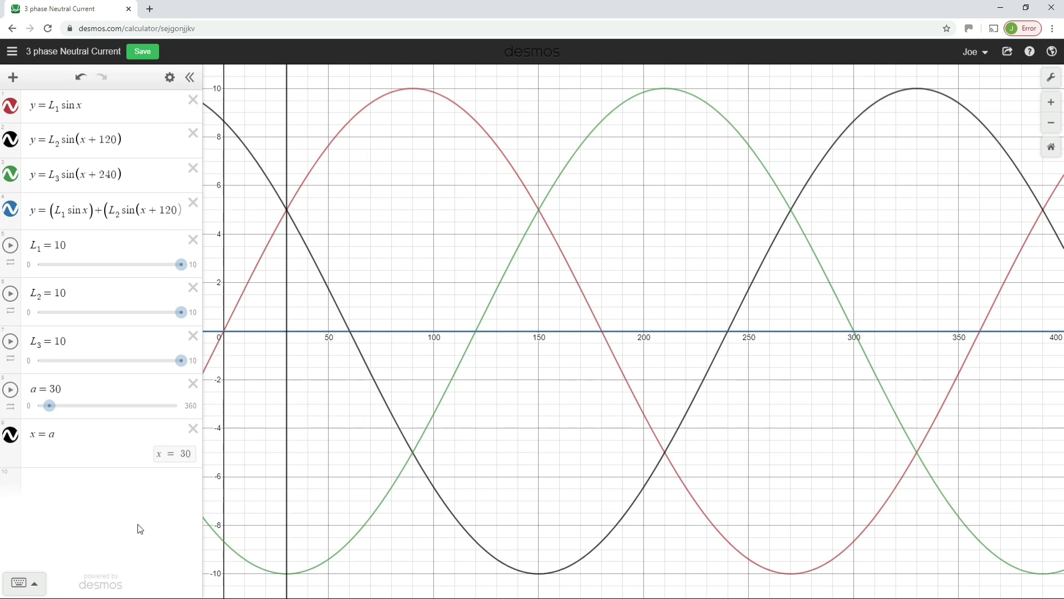
# - Stop the animated line at x = 138, pin 6.691, 3.09 and −9.781, and switch to the fx-85GT PLUS emulator
pyautogui.click(10, 390)
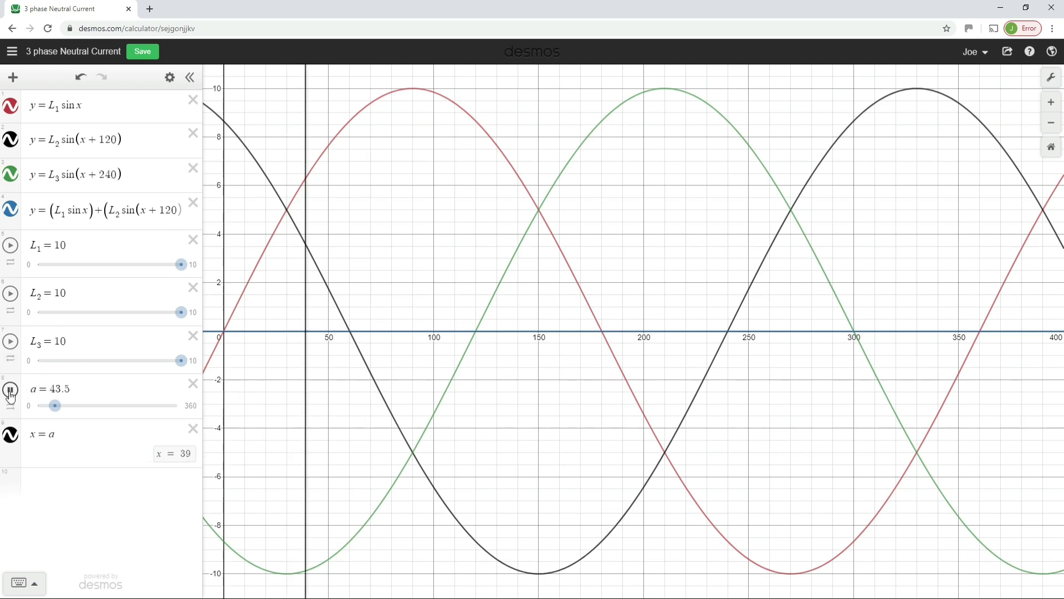
pyautogui.click(10, 390)
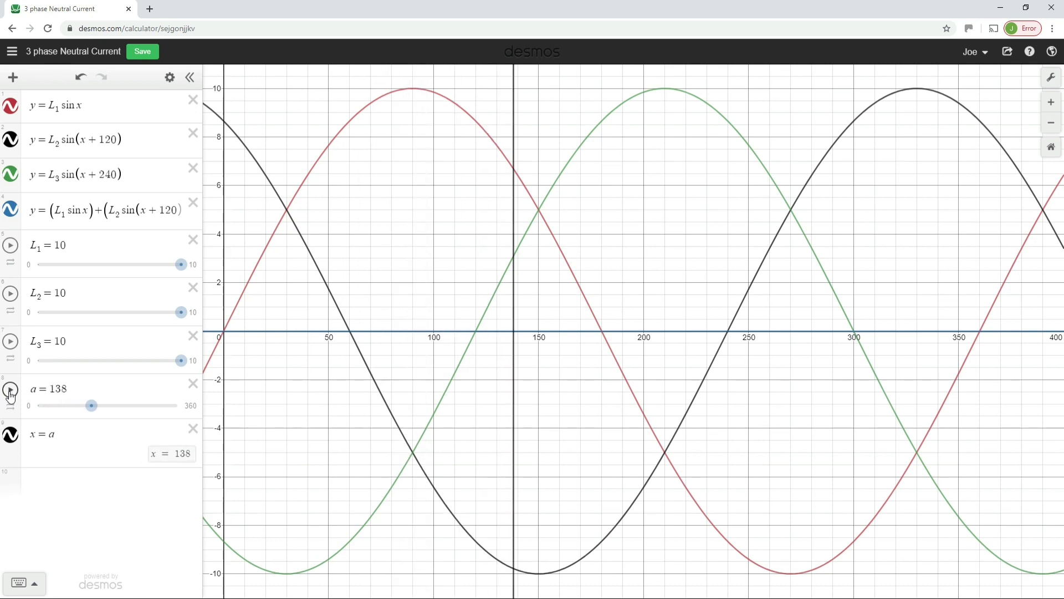
pyautogui.click(513, 262)
pyautogui.click(513, 257)
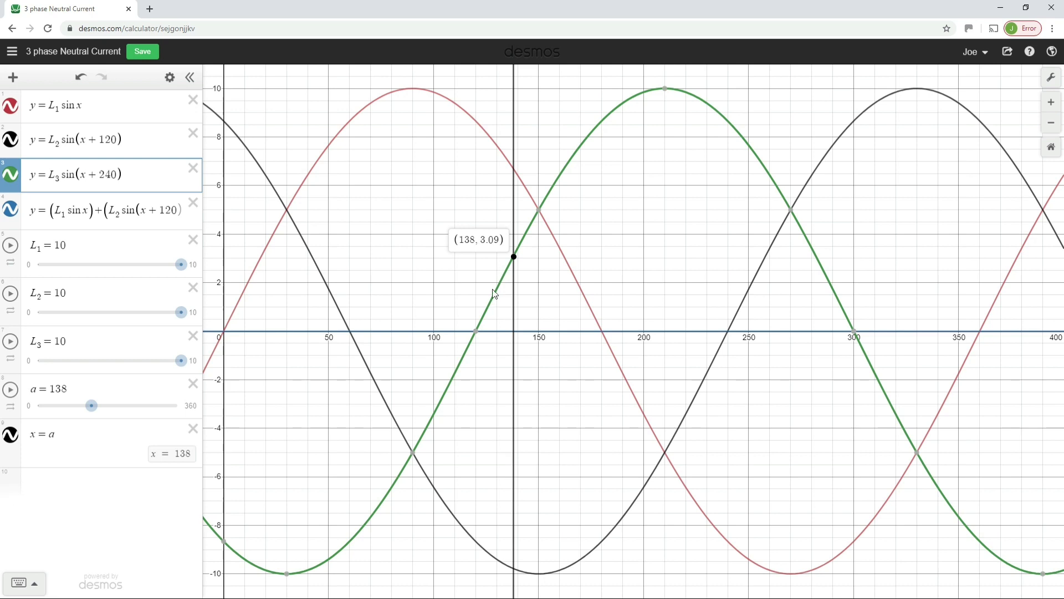
pyautogui.click(515, 170)
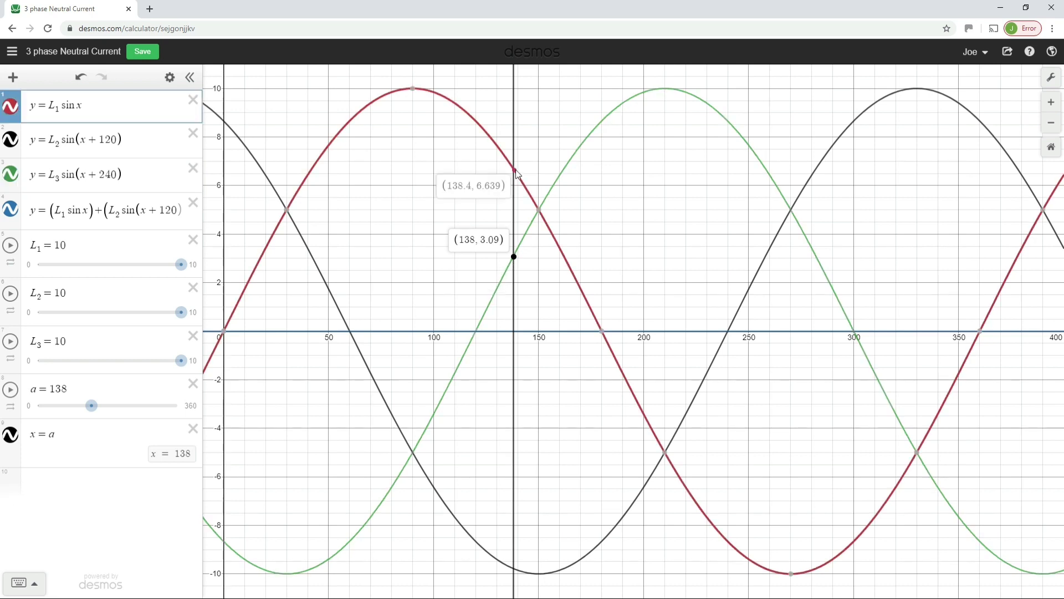
pyautogui.click(515, 170)
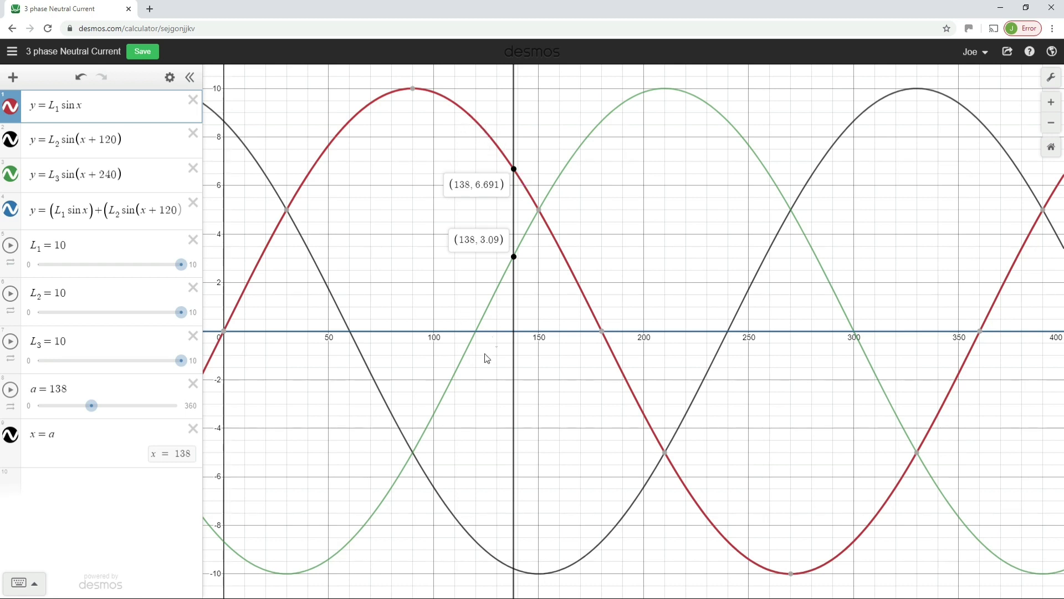
pyautogui.click(515, 571)
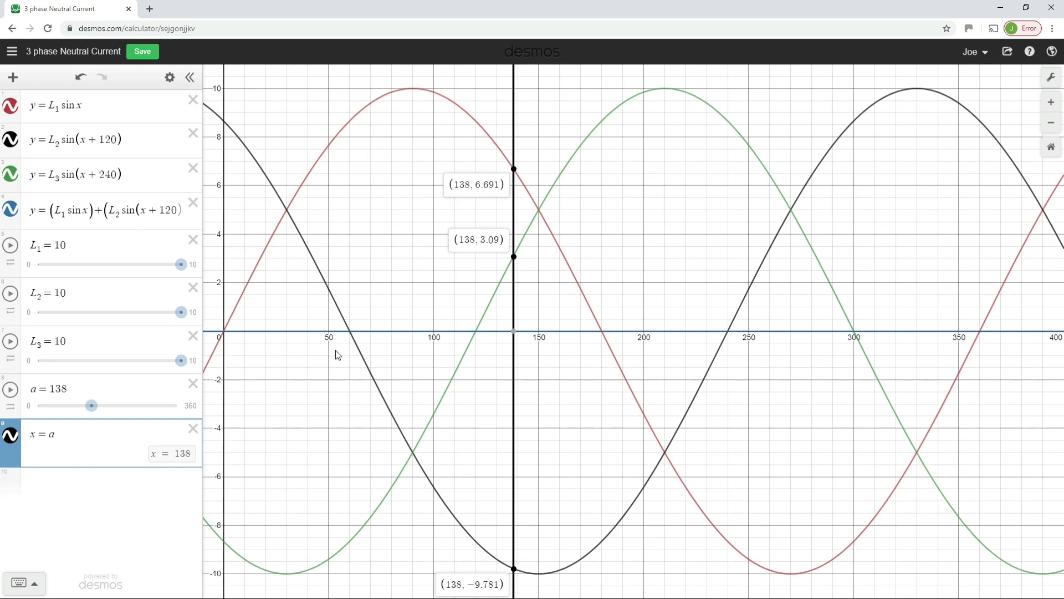
pyautogui.hotkey('alt', 'Tab')
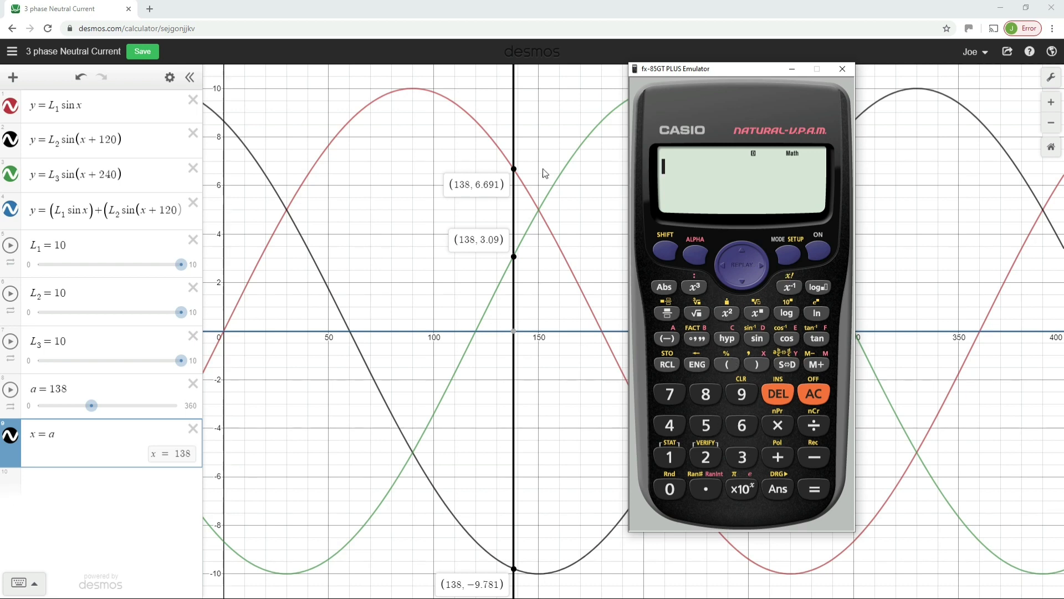
# - Enter the L1 value 6.691 plus the L3 value 3.09 on the emulator
pyautogui.click(743, 426)
pyautogui.click(742, 426)
pyautogui.click(742, 395)
pyautogui.click(672, 460)
pyautogui.click(782, 459)
pyautogui.click(742, 456)
pyautogui.click(705, 488)
pyautogui.click(669, 489)
pyautogui.click(743, 395)
# - Subtract the L2 value 9.781 and evaluate, getting a result of 0
pyautogui.click(814, 456)
pyautogui.click(742, 394)
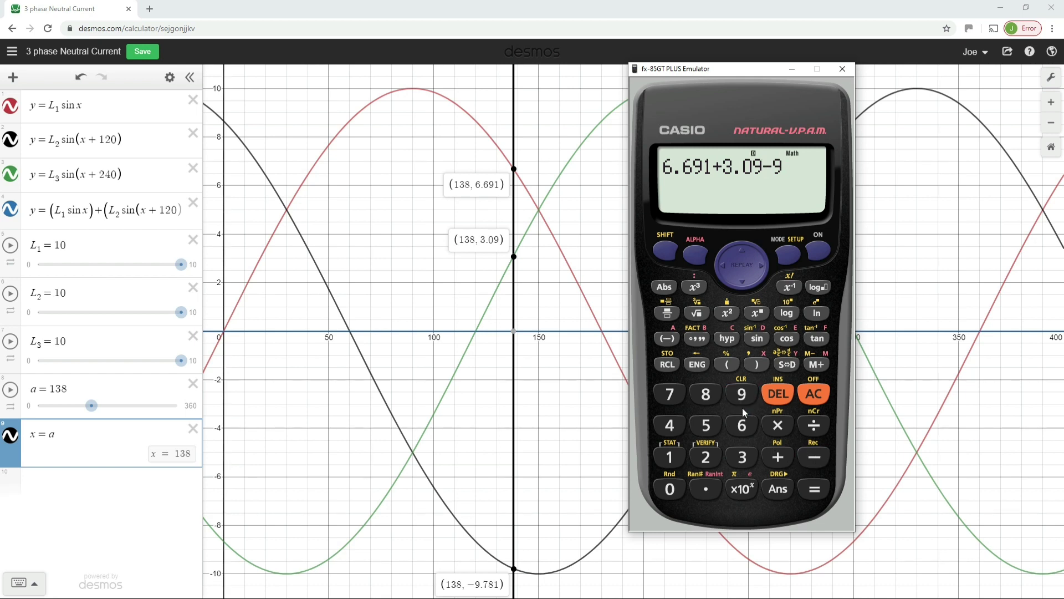
pyautogui.click(716, 491)
pyautogui.click(677, 399)
pyautogui.click(703, 395)
pyautogui.click(668, 465)
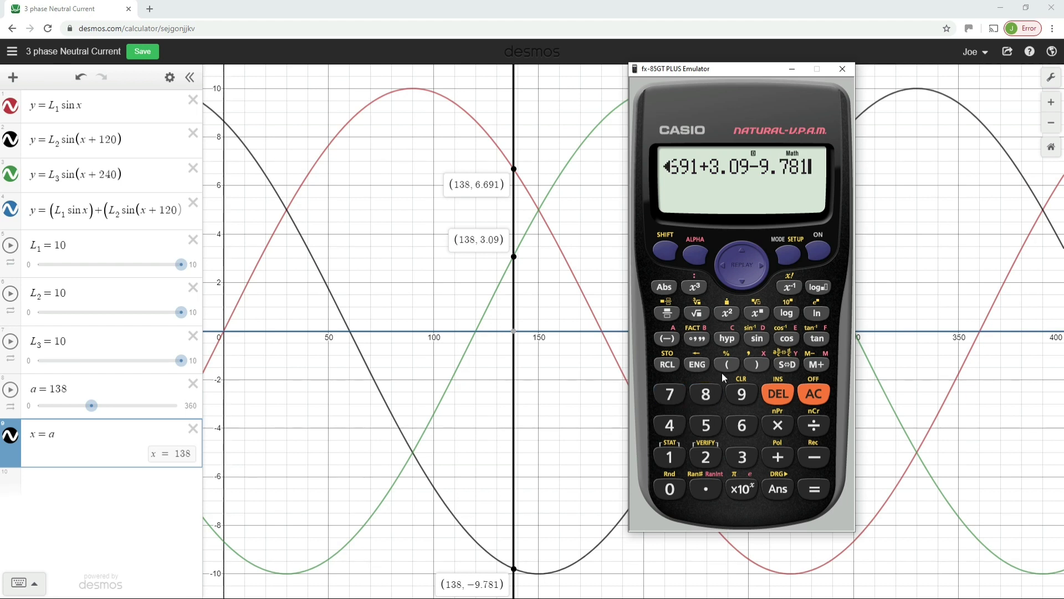
pyautogui.click(814, 490)
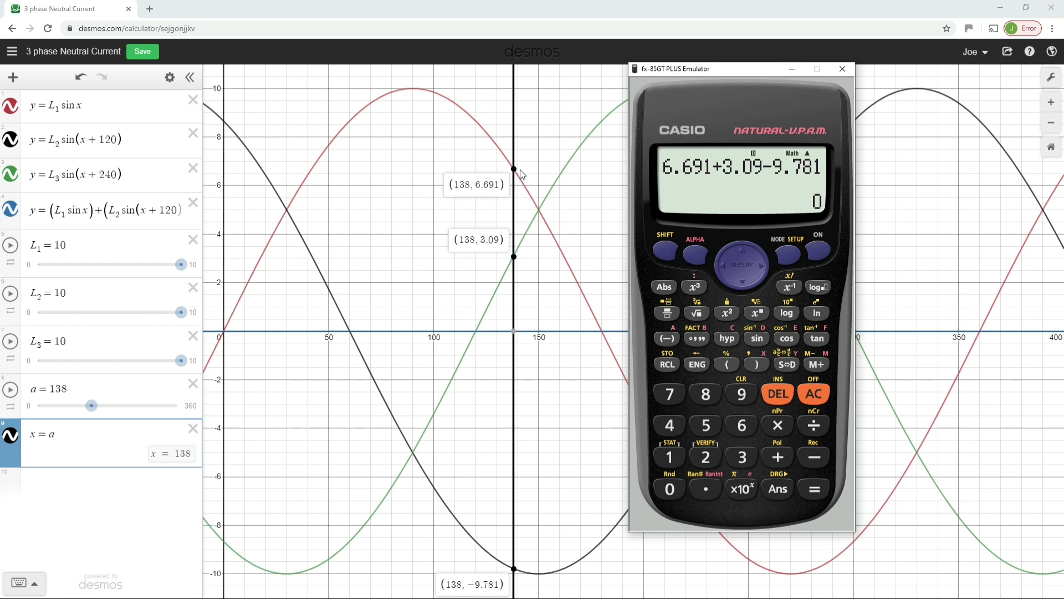
pyautogui.moveTo(515, 174)
pyautogui.moveTo(514, 258)
pyautogui.scroll(-1, 509, 279)
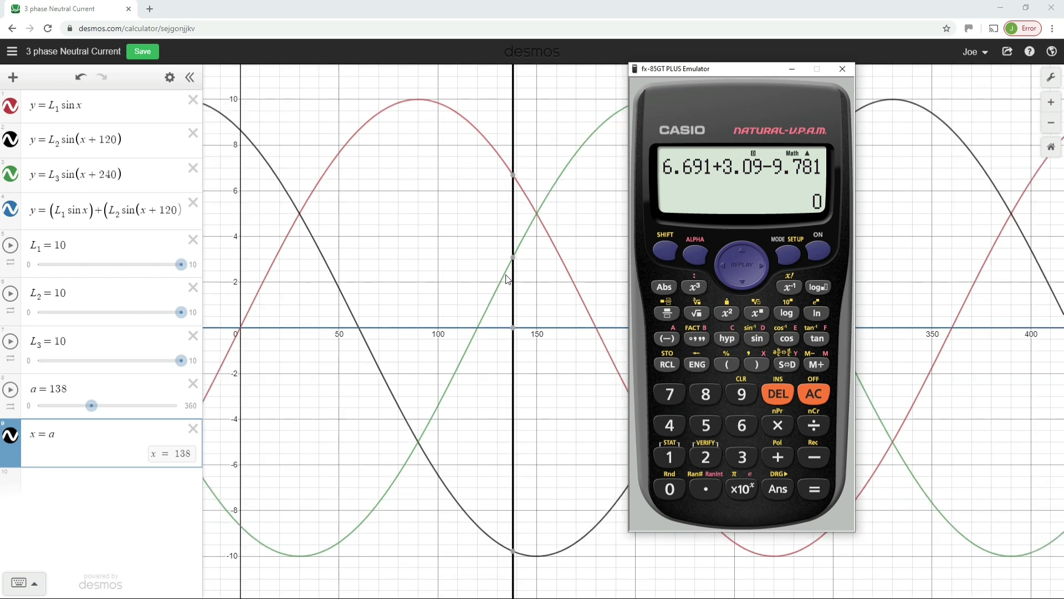